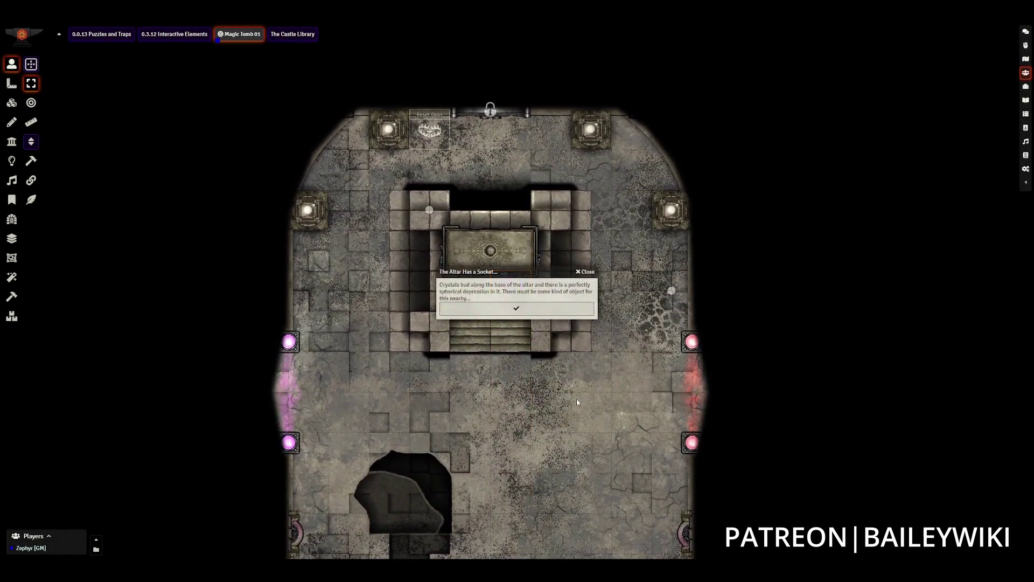
Step: Dismiss the altar socket message, try the locked tomb door with the purple token, and step off the teleport destination
click(561, 309)
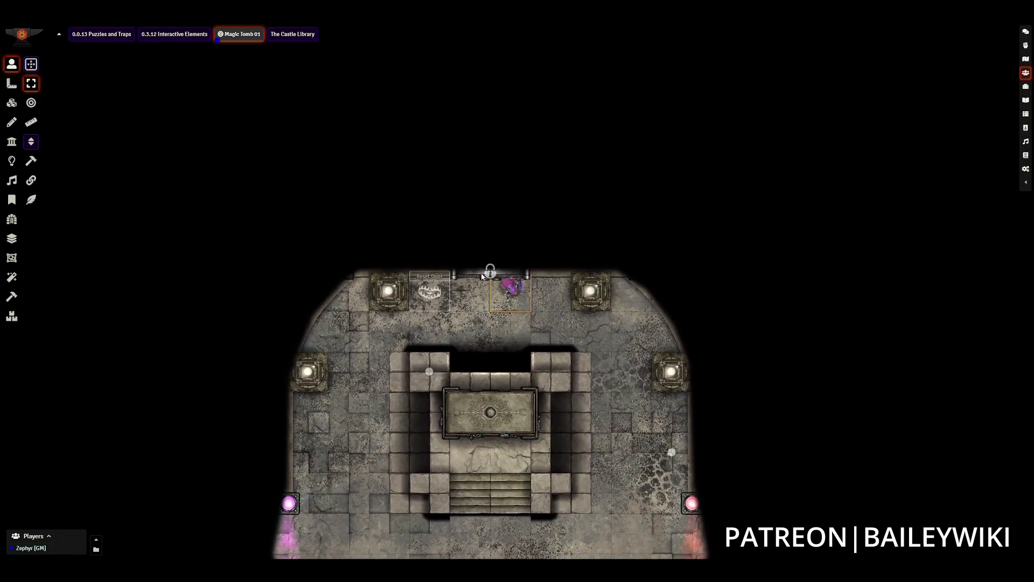
click(483, 275)
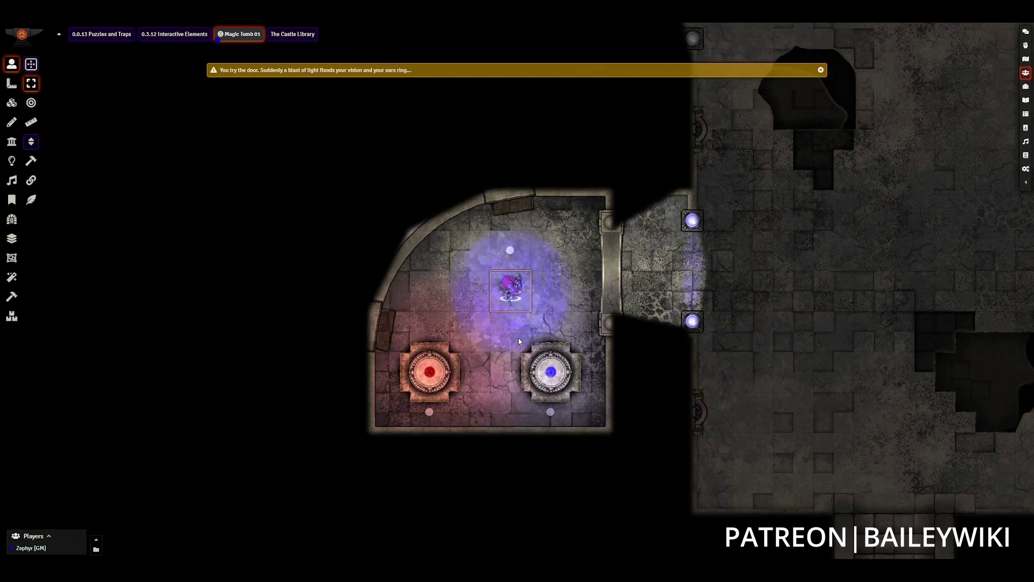
key(Down)
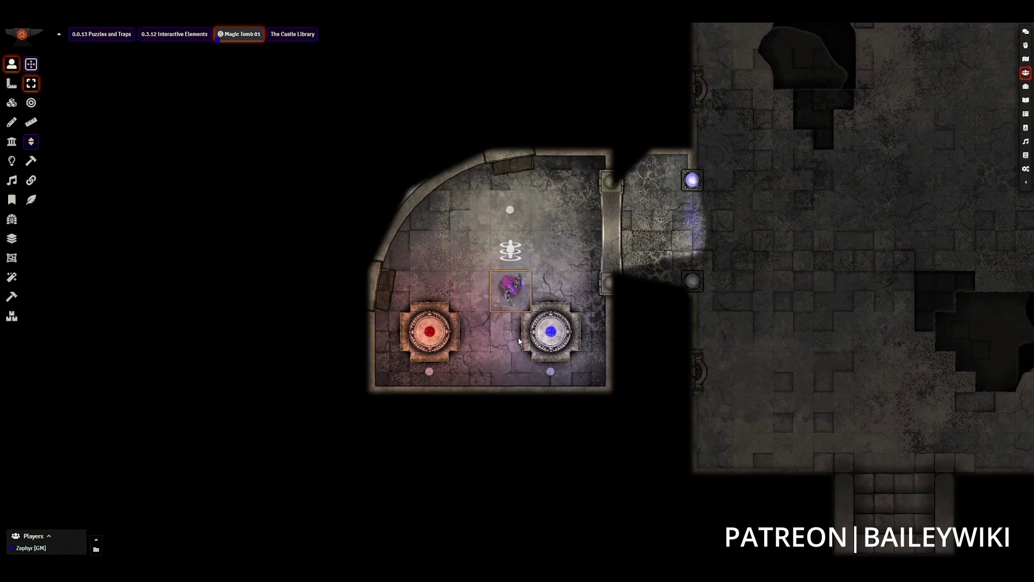
key(Up)
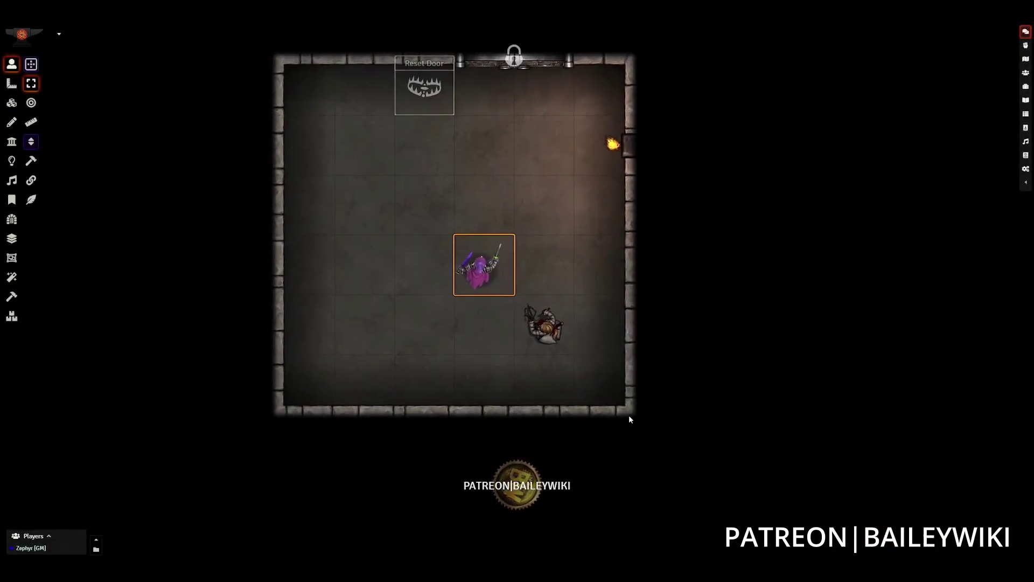
Step: Walk the purple token up to the square room's locked door, and try the door with both tokens
key(Up)
key(Up)
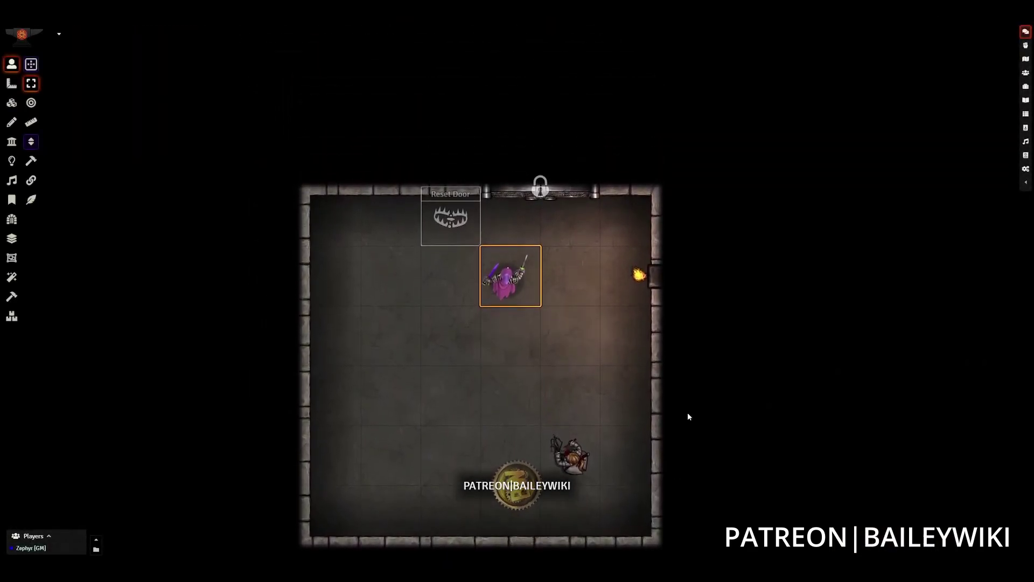
key(Up)
click(540, 262)
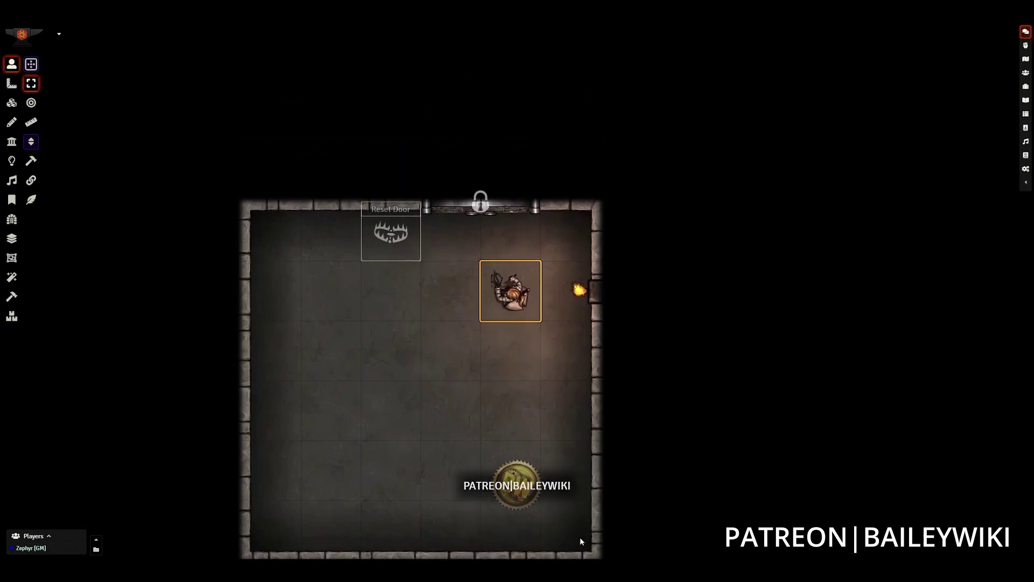
click(454, 268)
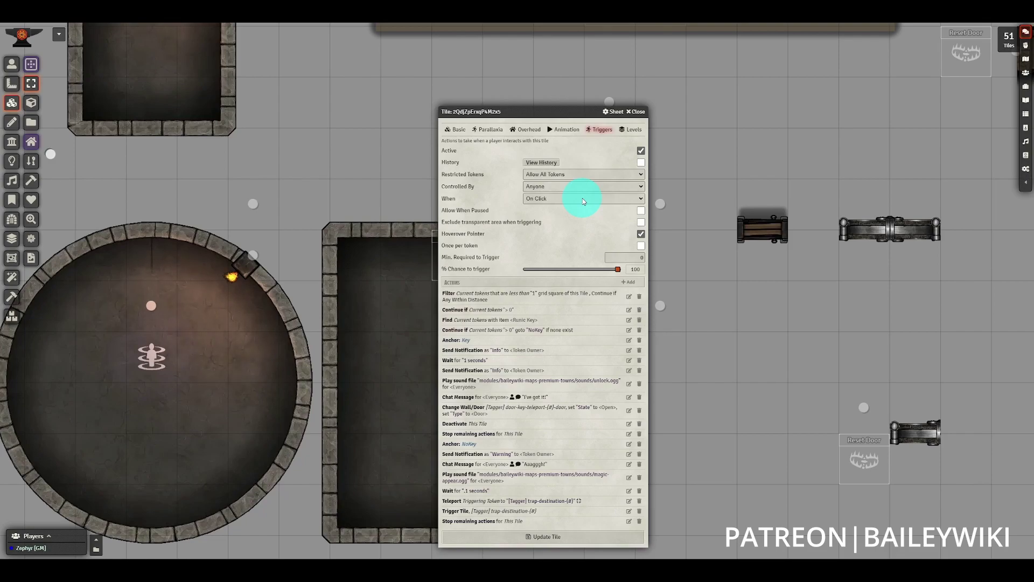
Step: Review the Monk's Active Tile Triggers options in the module settings, down to Allow Door Click-through
click(1026, 169)
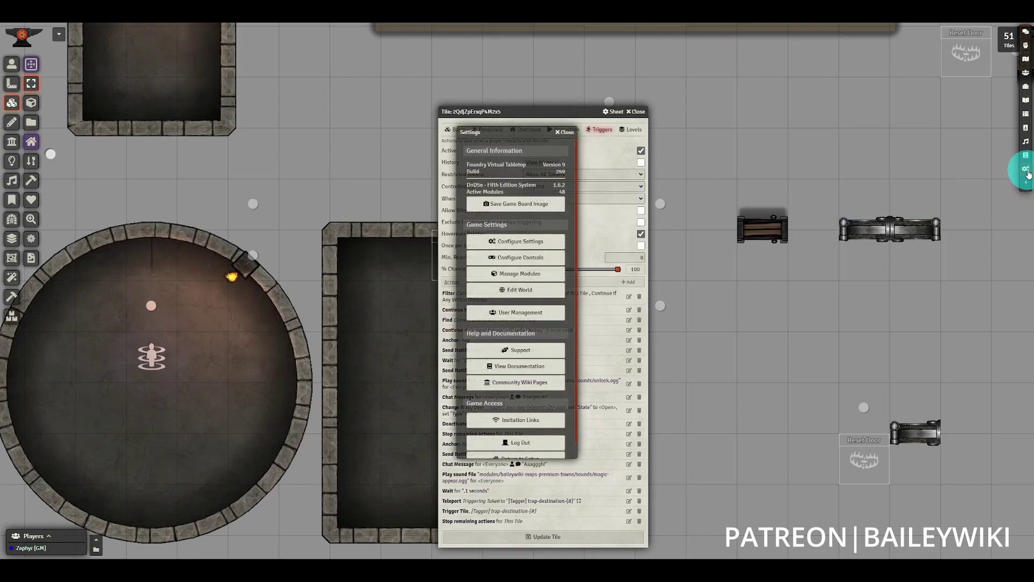
click(534, 241)
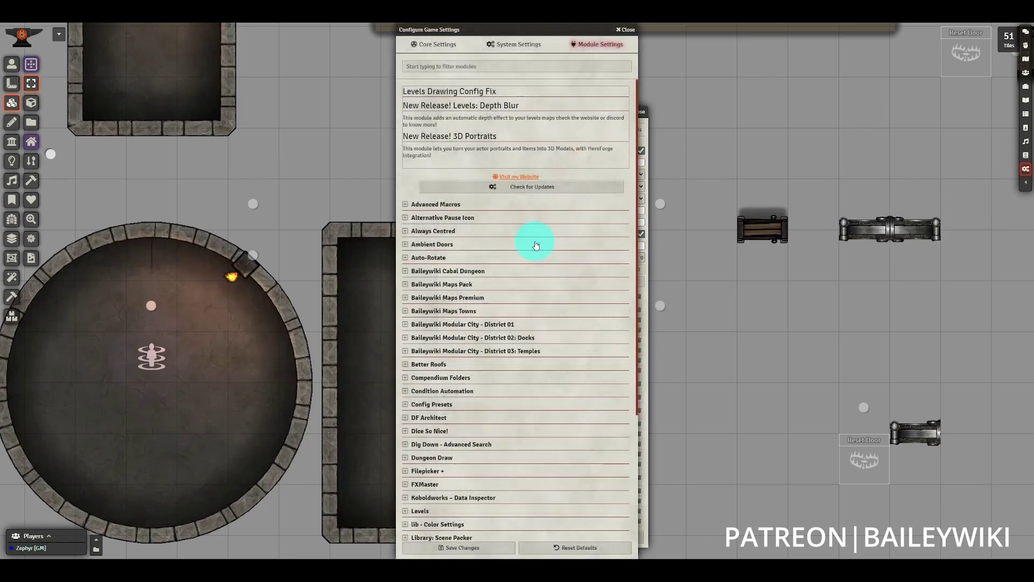
scroll(560, 161, down, 3)
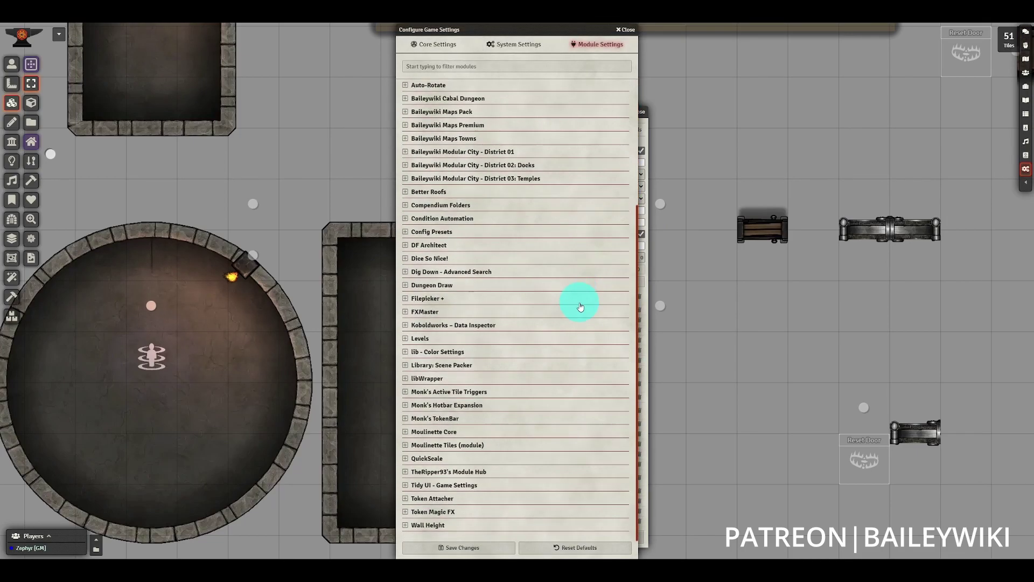
click(407, 396)
scroll(591, 402, down, 4)
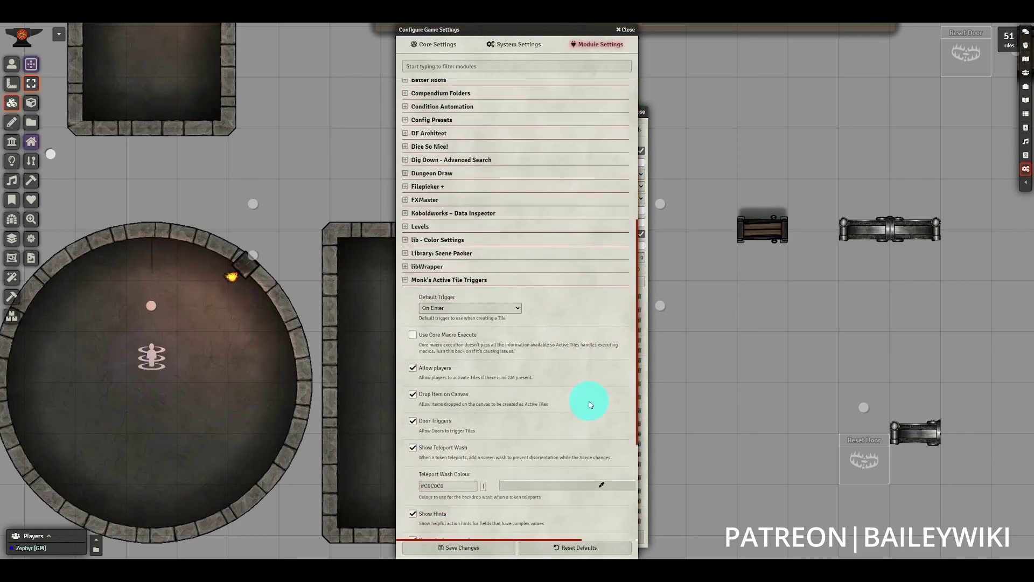
scroll(539, 338, down, 1)
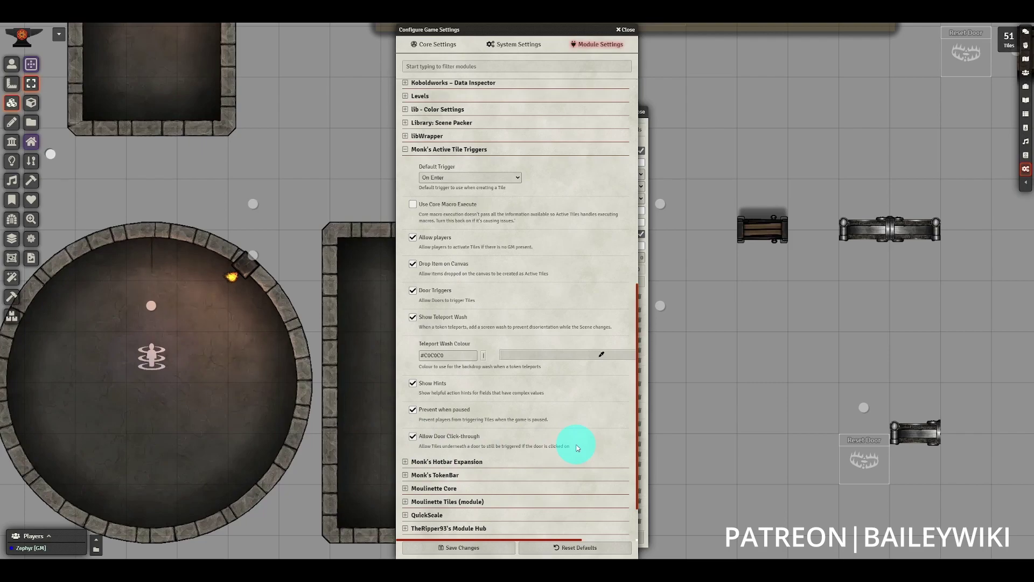
click(625, 31)
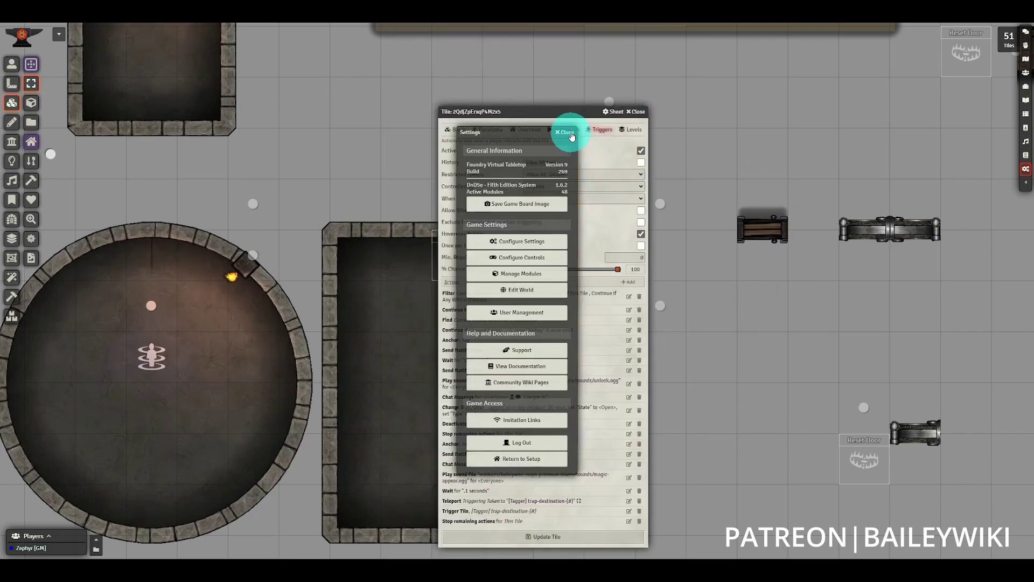
click(565, 133)
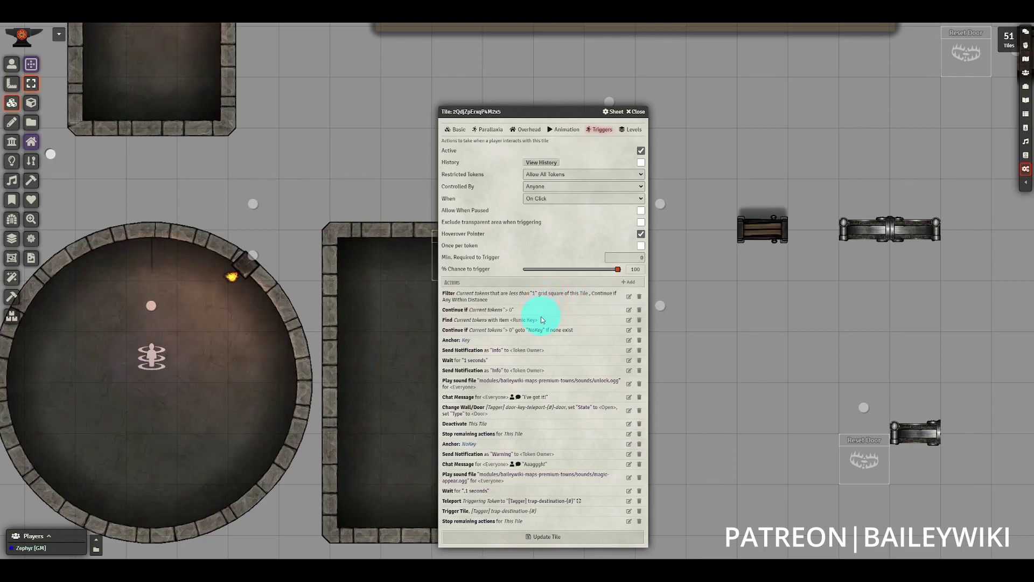
Step: Inspect the door tile's Runic Key inventory filter and its Teleport action to the tagged trap destination
click(629, 321)
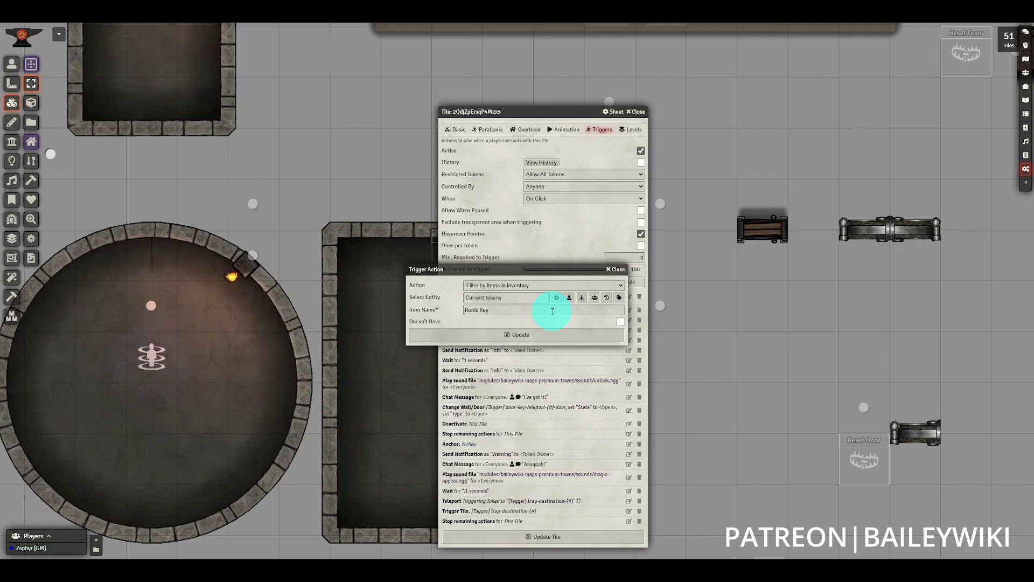
click(615, 269)
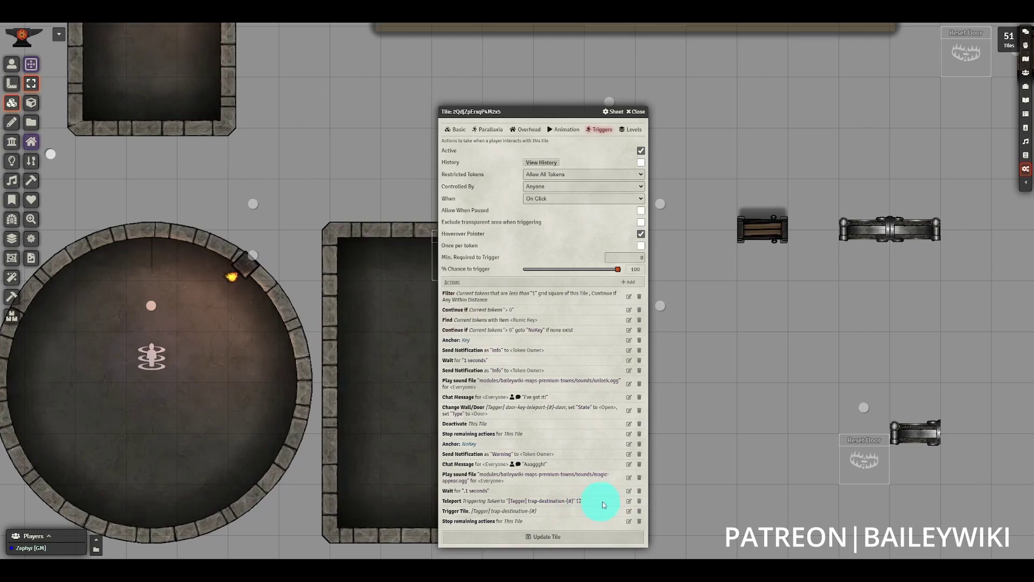
click(628, 501)
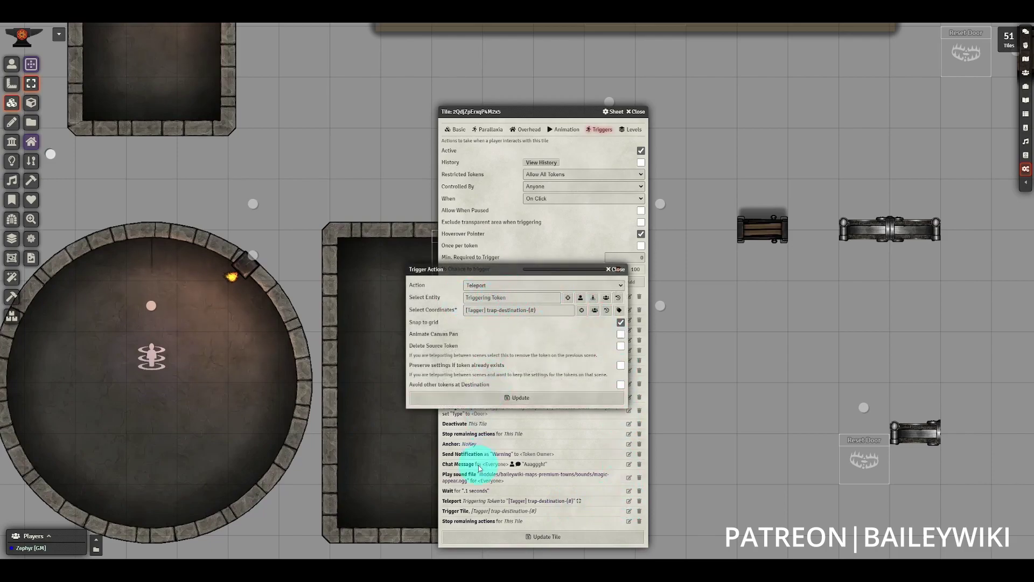
drag(516, 269, 715, 268)
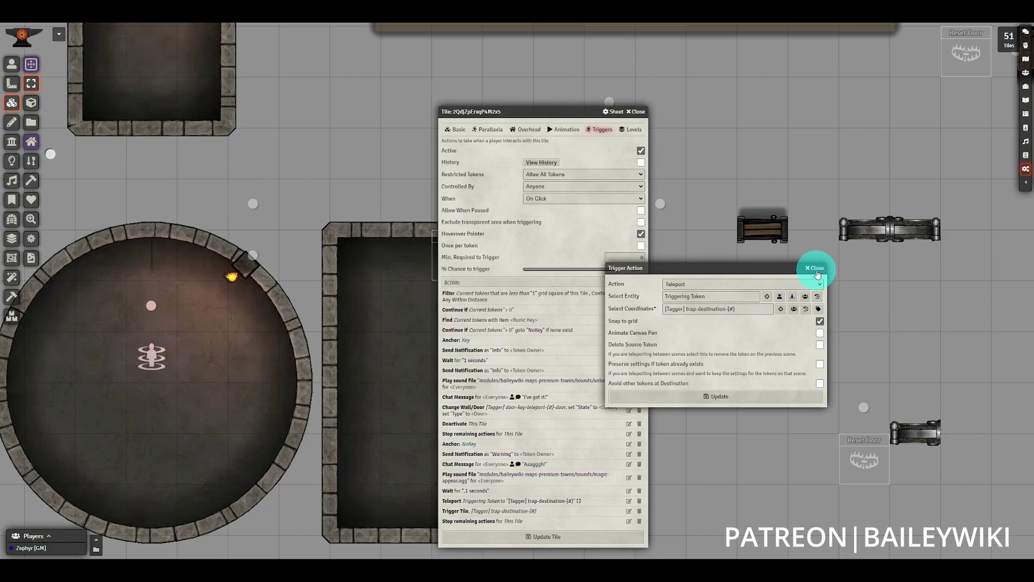
click(816, 268)
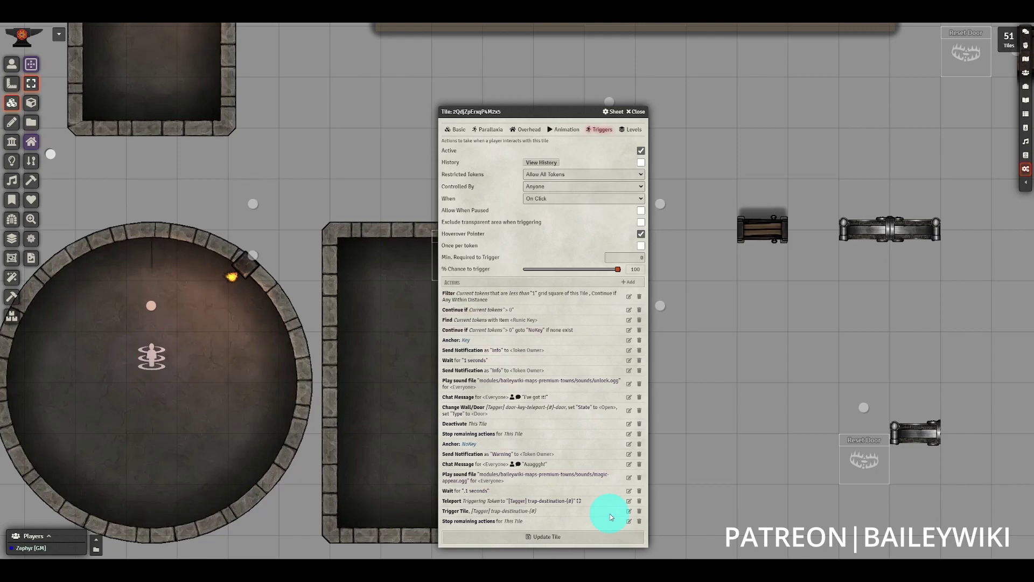
click(634, 111)
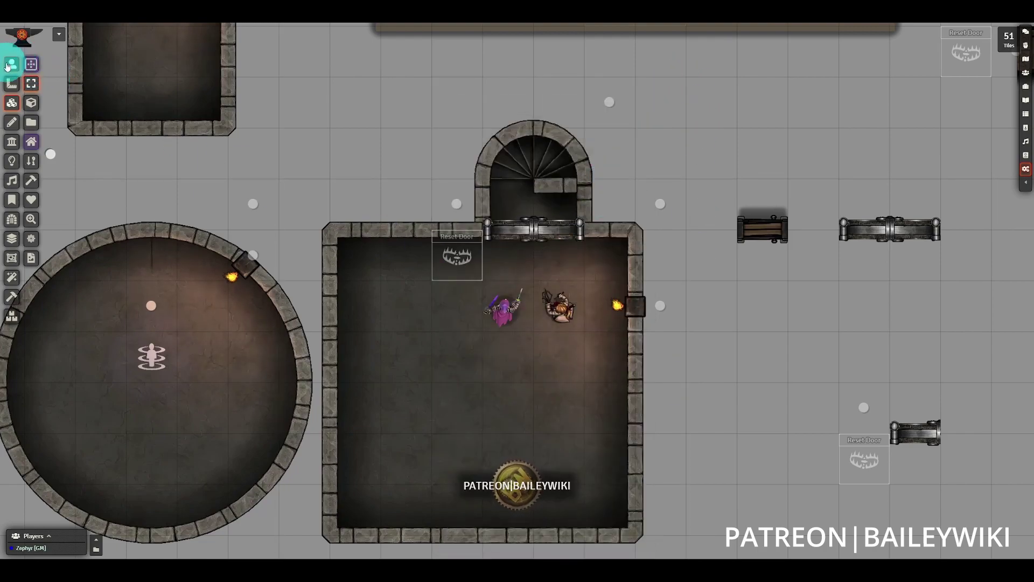
Step: Move the purple token beside the square room's locked door and trigger the door without a key
click(11, 64)
click(498, 295)
key(Up)
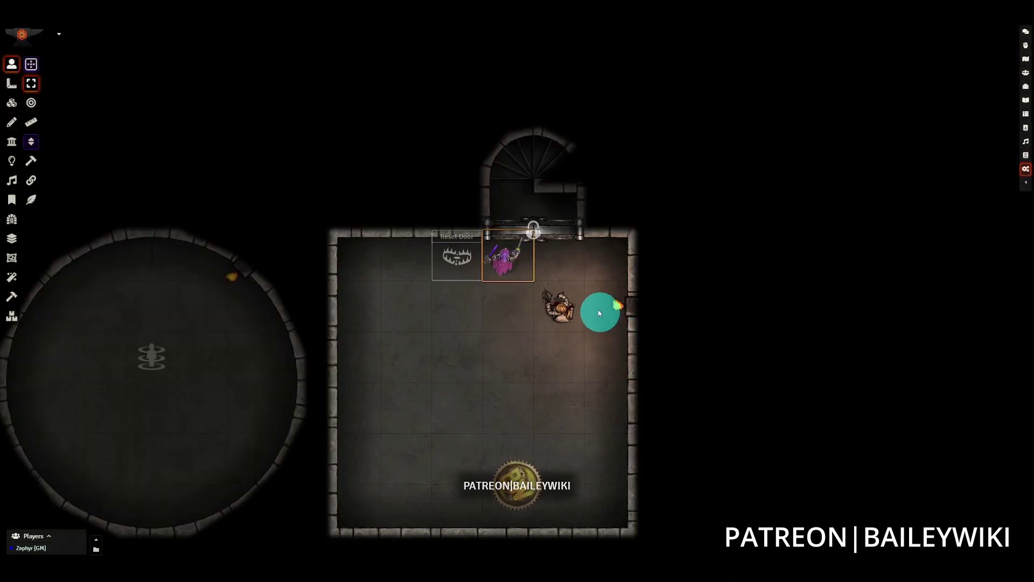
click(552, 240)
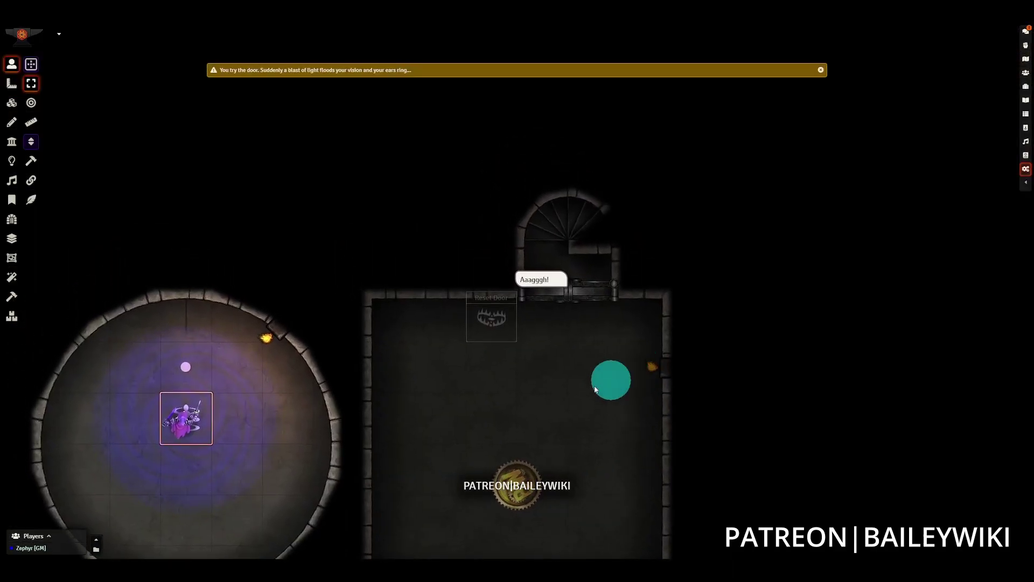
Step: Check the character sheets of the teleported purple token and the second token for the Runic Key
click(181, 426)
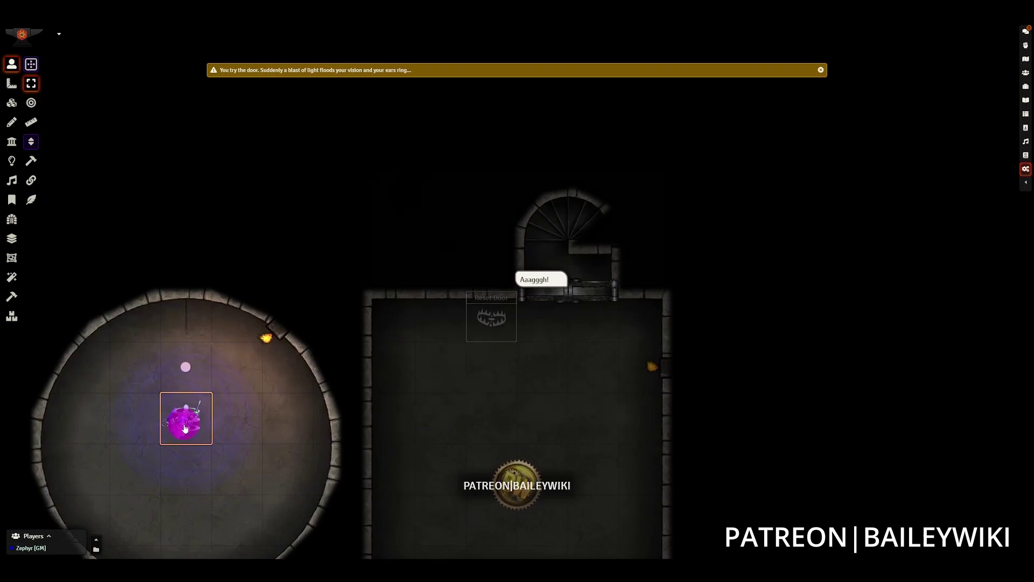
double_click(185, 428)
click(653, 160)
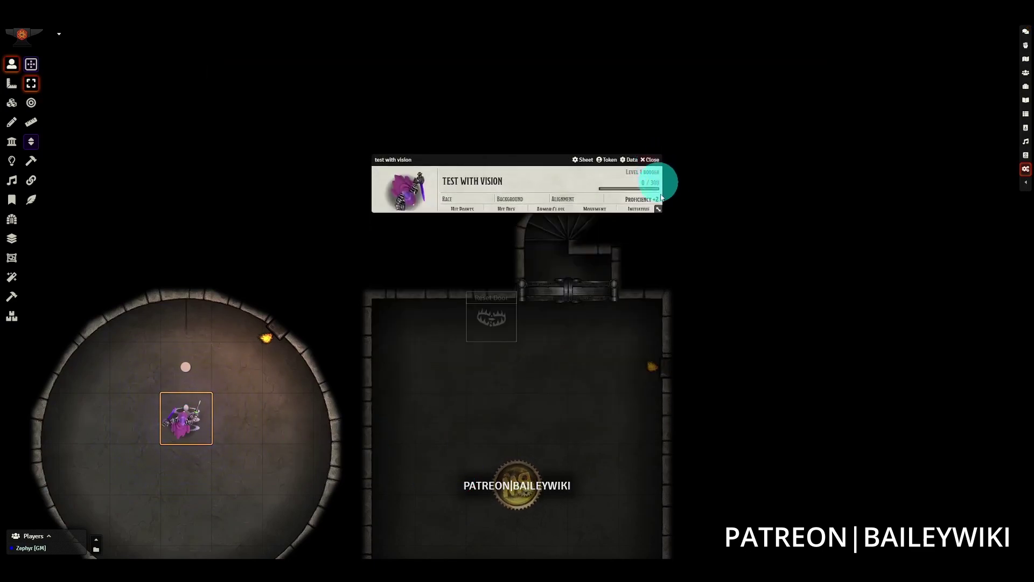
click(524, 399)
double_click(593, 365)
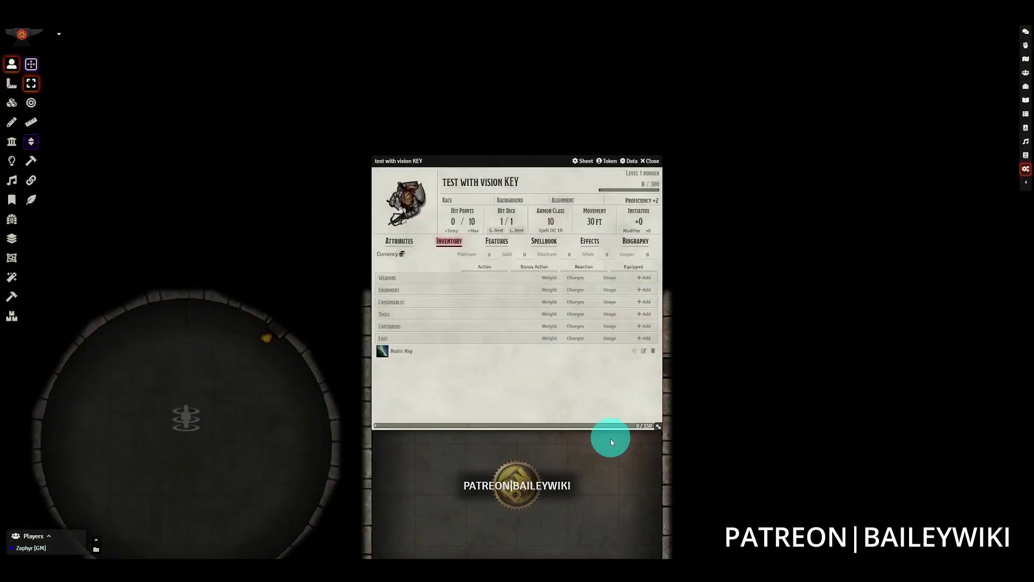
click(650, 161)
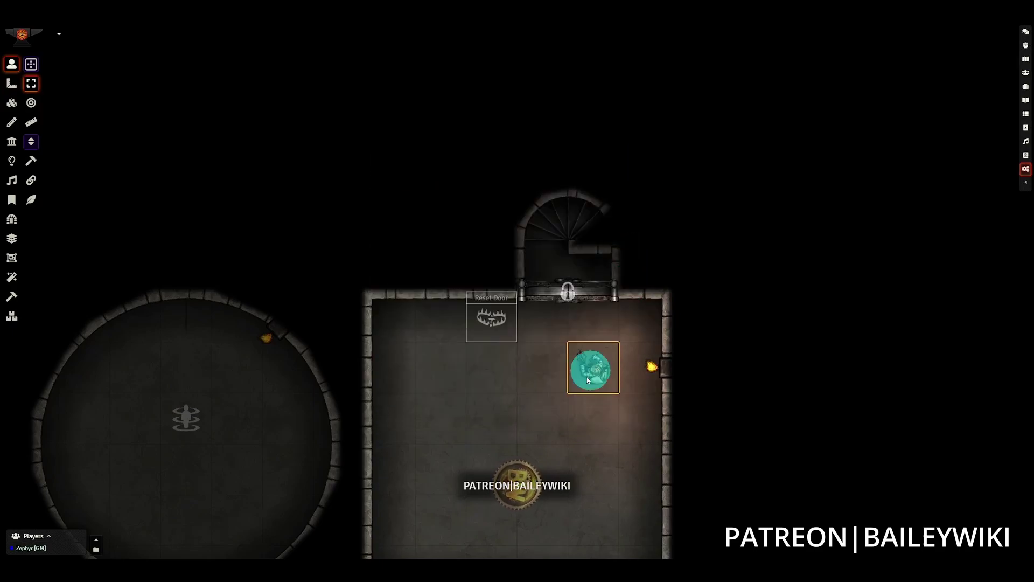
Step: Move the key-holding token up to the square room's door, and try the tomb's locked door with the purple token
drag(591, 374, 592, 322)
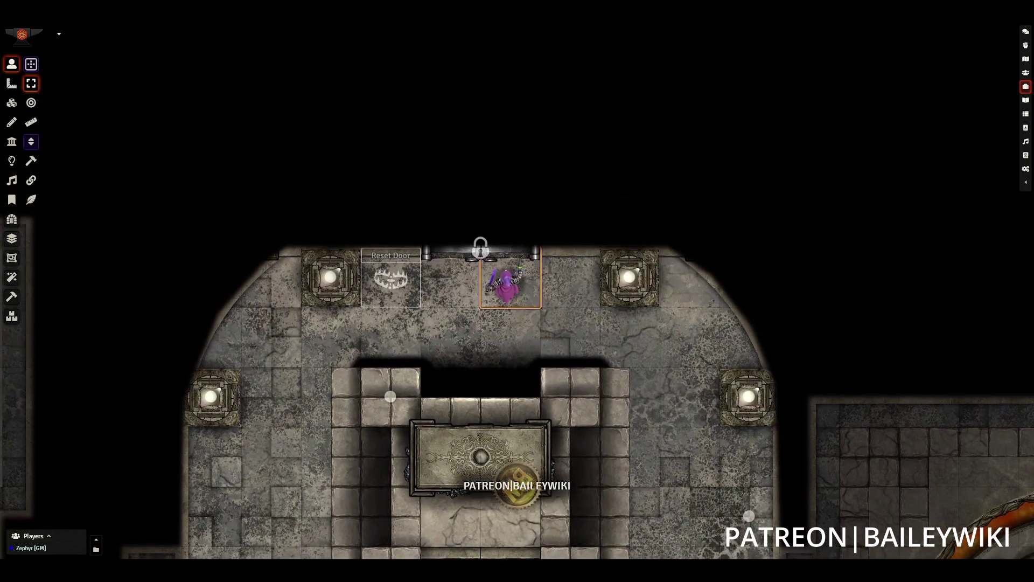
click(479, 264)
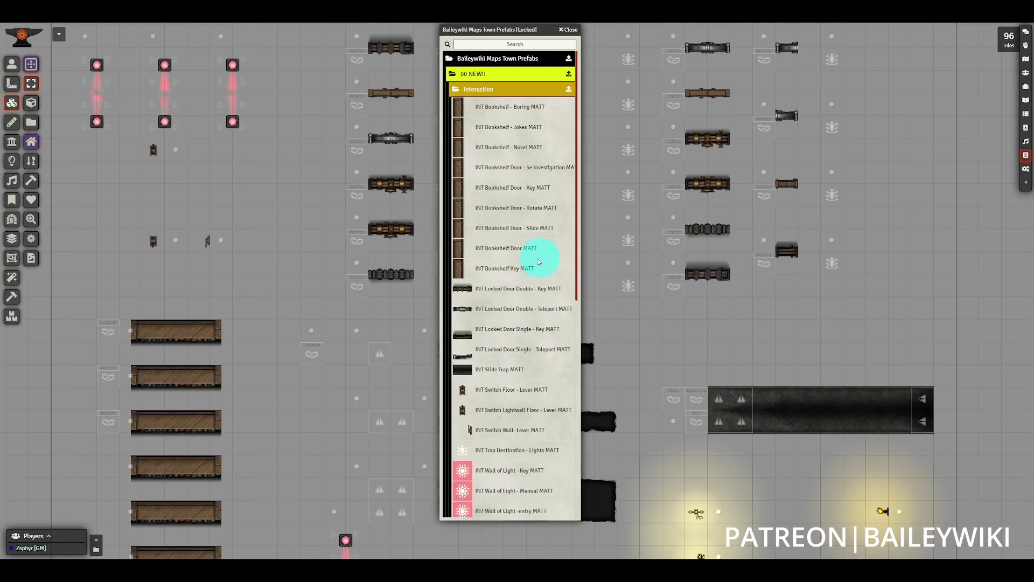
Step: Browse the Interaction prefabs in the Baileywiki Maps Town Prefabs compendium
scroll(537, 261, down, 3)
scroll(536, 261, down, 3)
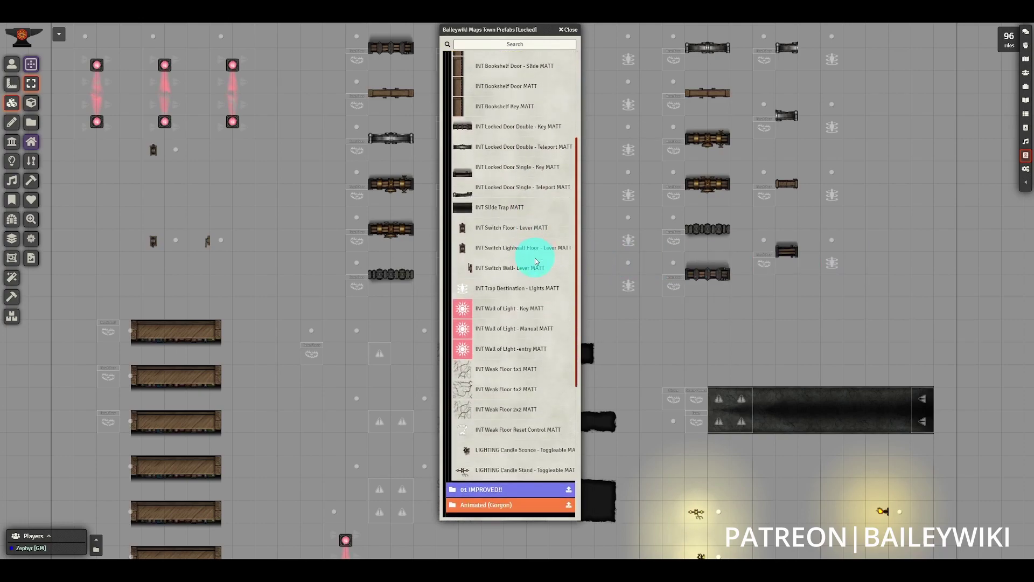
scroll(536, 261, up, 3)
scroll(536, 261, up, 3)
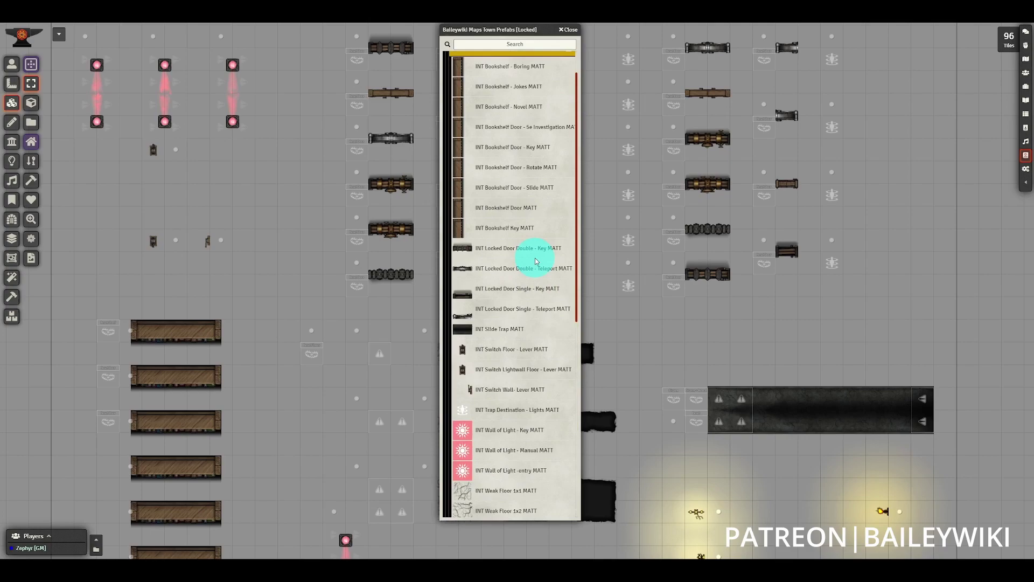